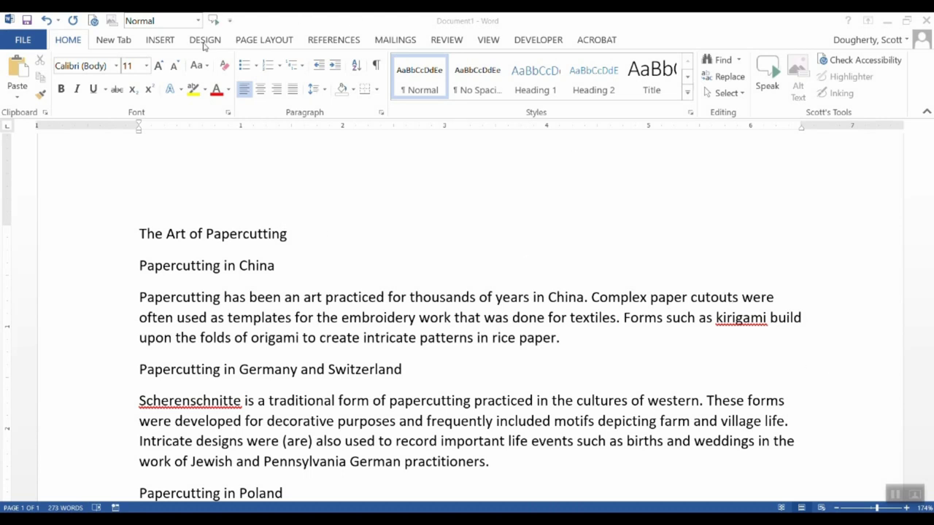
# Show the Navigation Pane beside the document
pyautogui.click(492, 43)
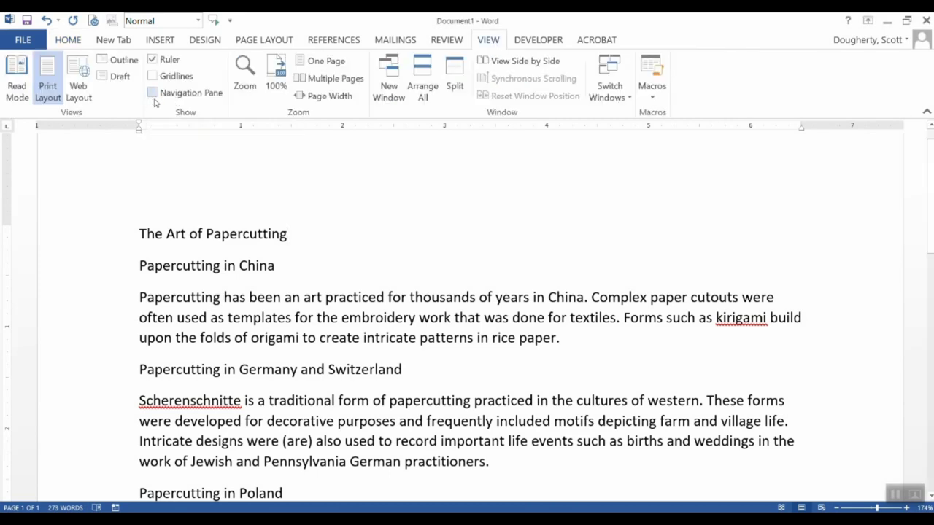
pyautogui.click(151, 93)
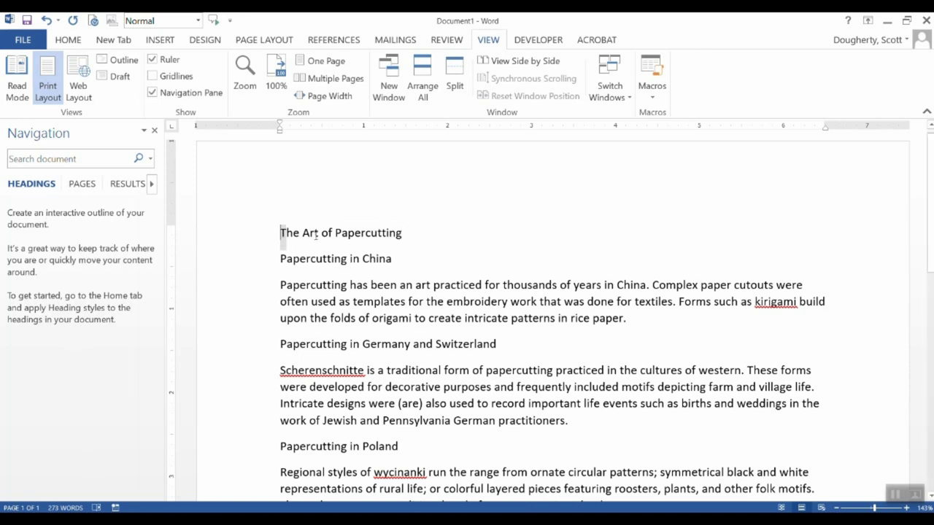
# Format the title line "The Art of Papercutting" directly as bold 24-point Times New Roman
pyautogui.moveTo(281, 233); pyautogui.dragTo(403, 234)
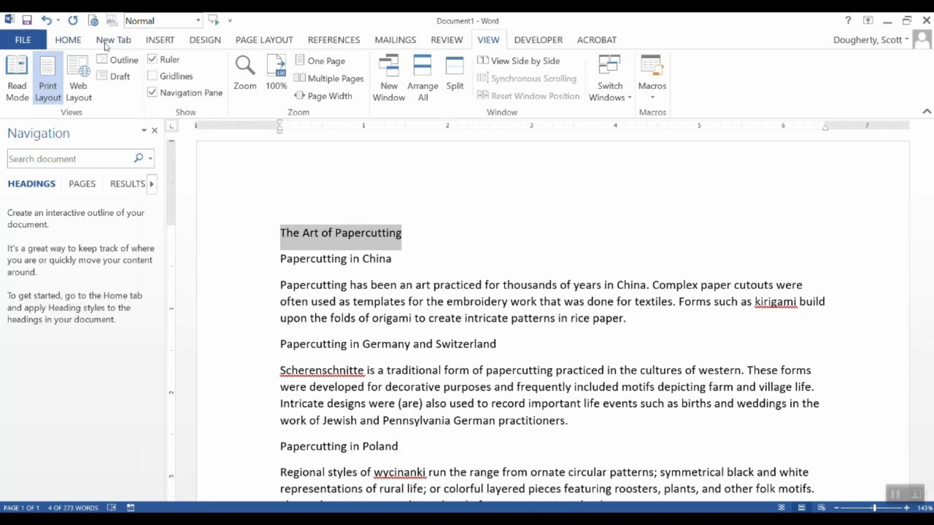
pyautogui.click(72, 40)
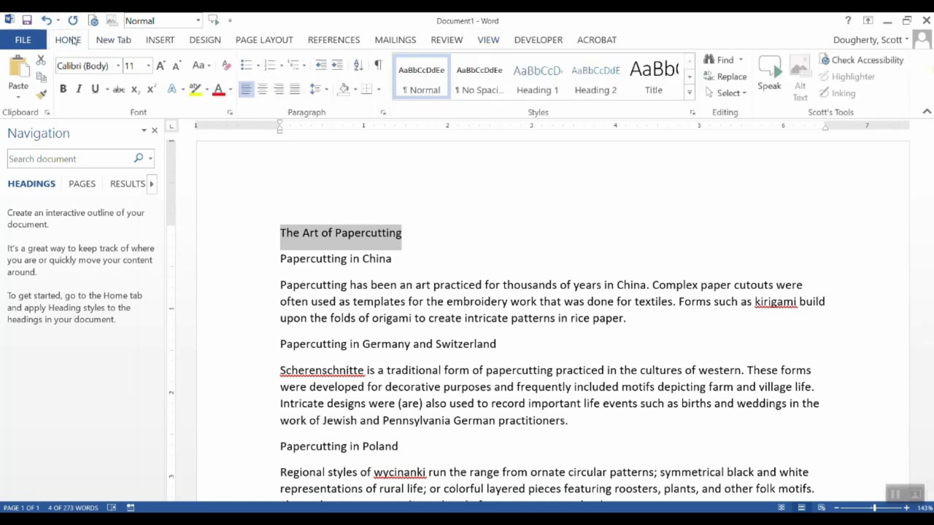
pyautogui.click(159, 67)
pyautogui.click(159, 67)
pyautogui.click(159, 68)
pyautogui.click(159, 67)
pyautogui.click(159, 67)
pyautogui.click(160, 67)
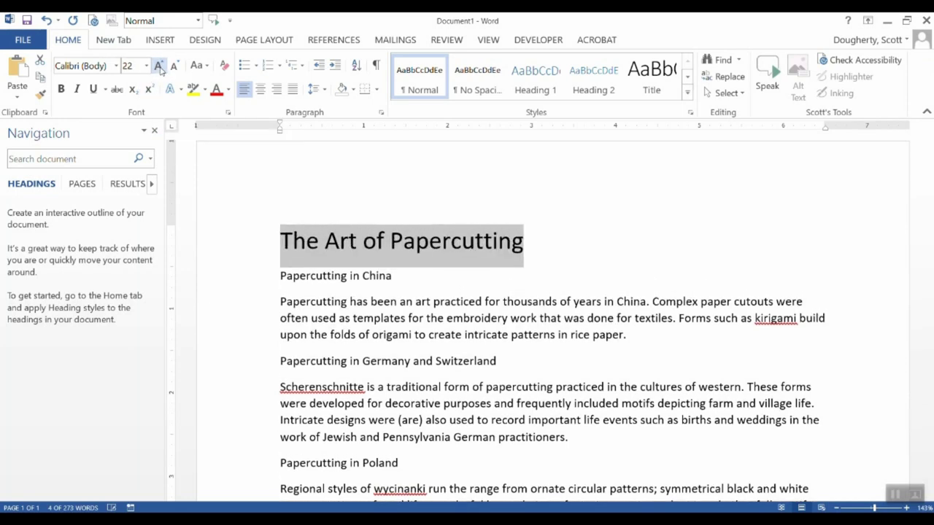
pyautogui.click(159, 67)
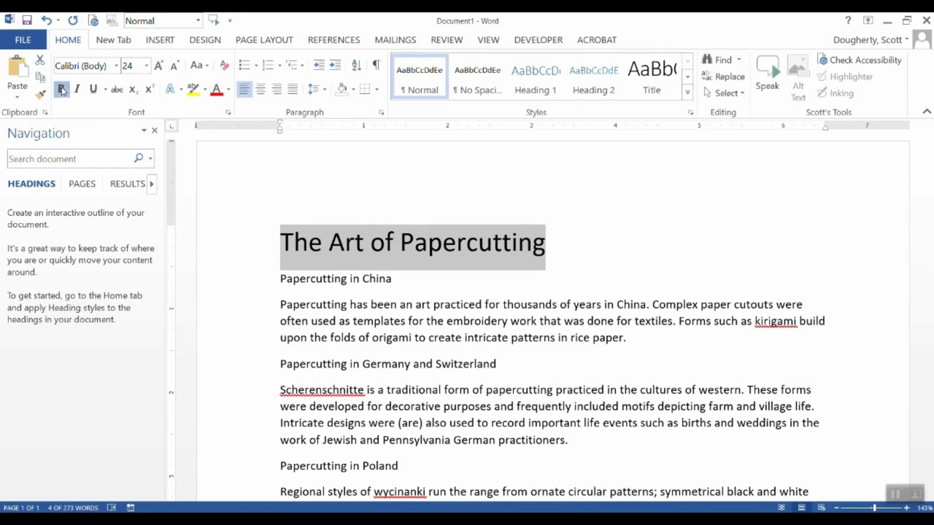
pyautogui.click(61, 88)
pyautogui.click(116, 66)
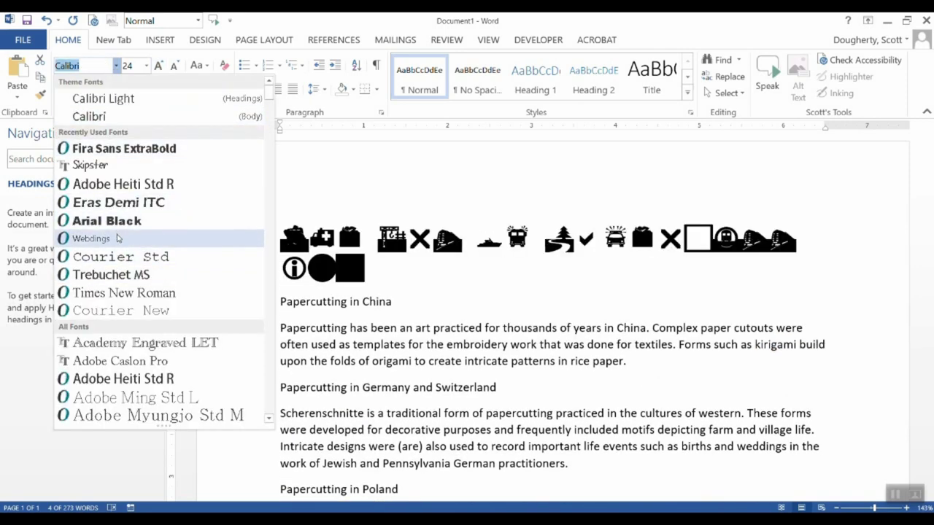
pyautogui.click(124, 293)
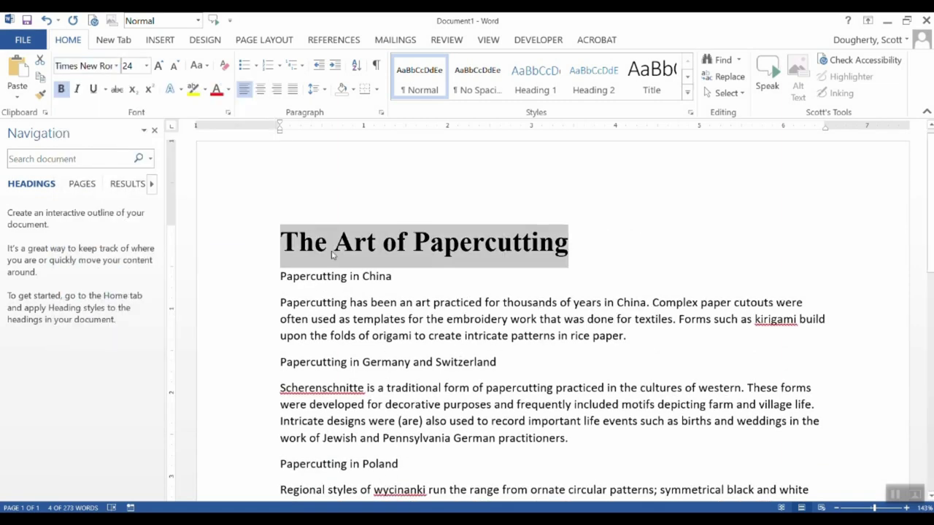
# Format the line "Papercutting in China" directly as bold 14-point text in the orange theme color
pyautogui.moveTo(277, 275); pyautogui.dragTo(394, 277)
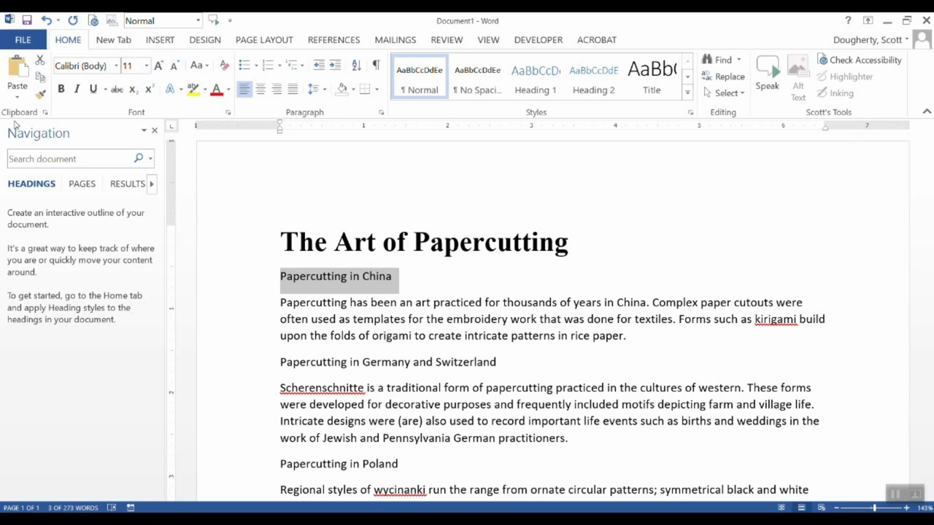
pyautogui.click(60, 90)
pyautogui.click(160, 68)
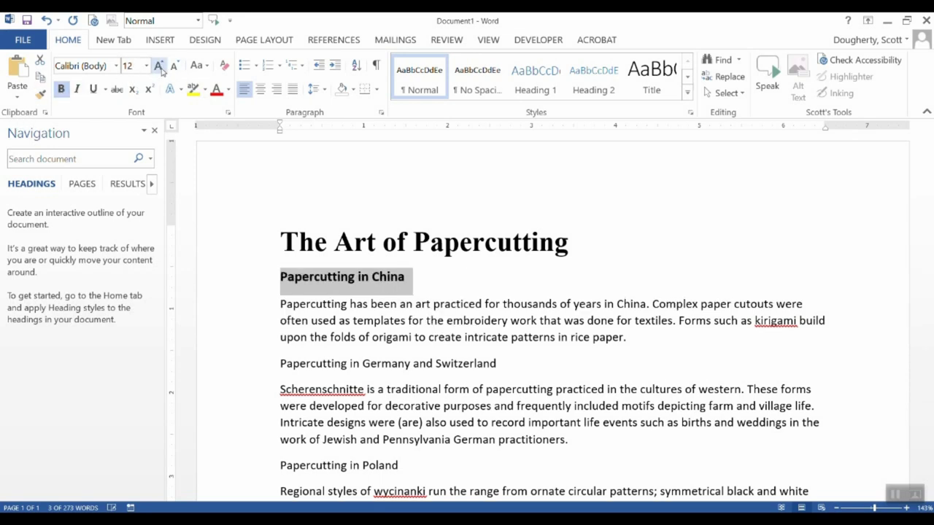
pyautogui.click(160, 68)
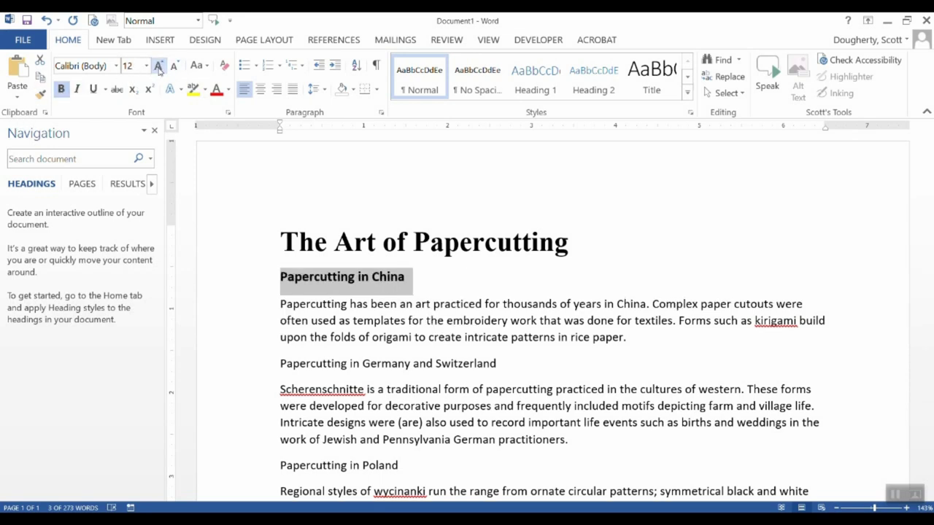
pyautogui.click(229, 90)
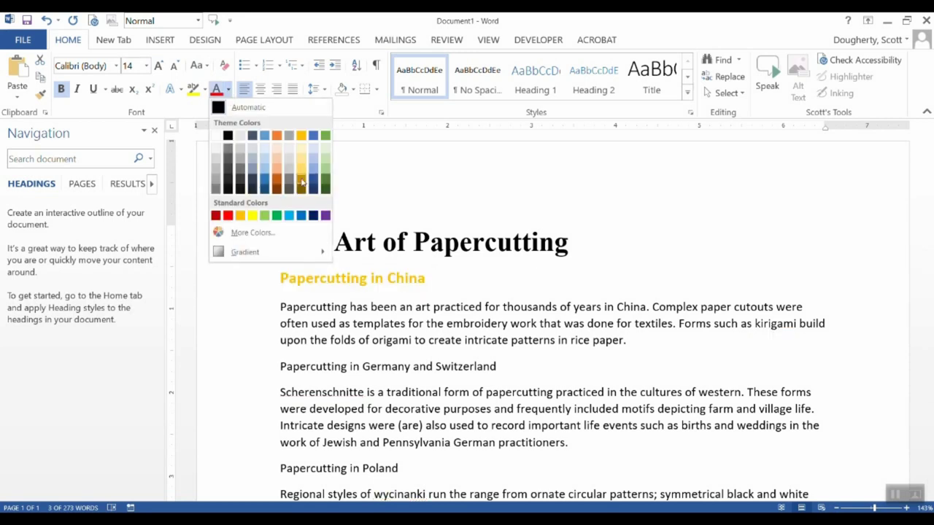
pyautogui.click(279, 136)
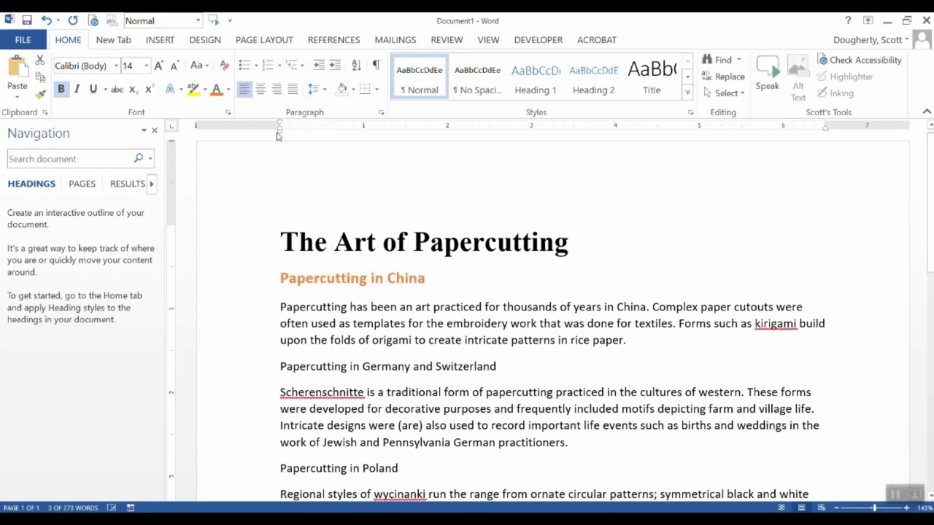
pyautogui.click(371, 340)
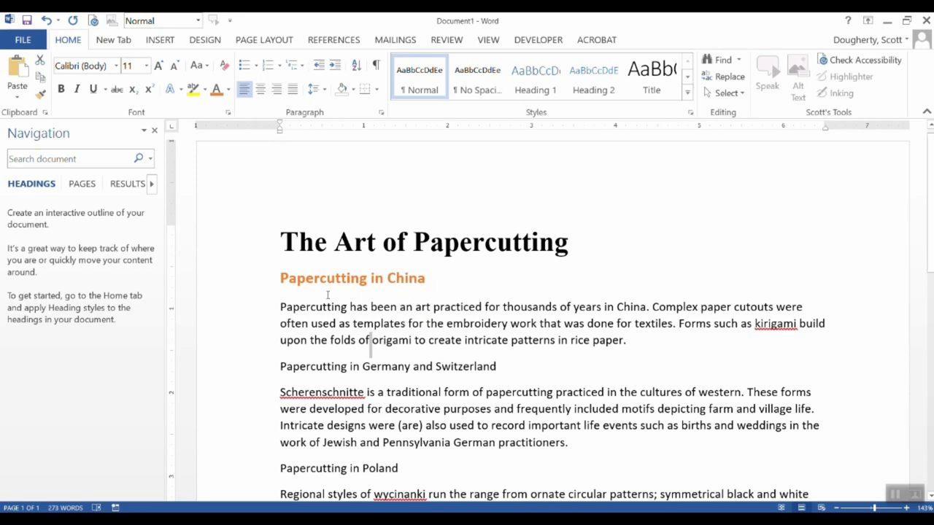
# Apply the Title style to "The Art of Papercutting" and the Heading 1 style to "Papercutting in China"
pyautogui.tripleClick(558, 242)
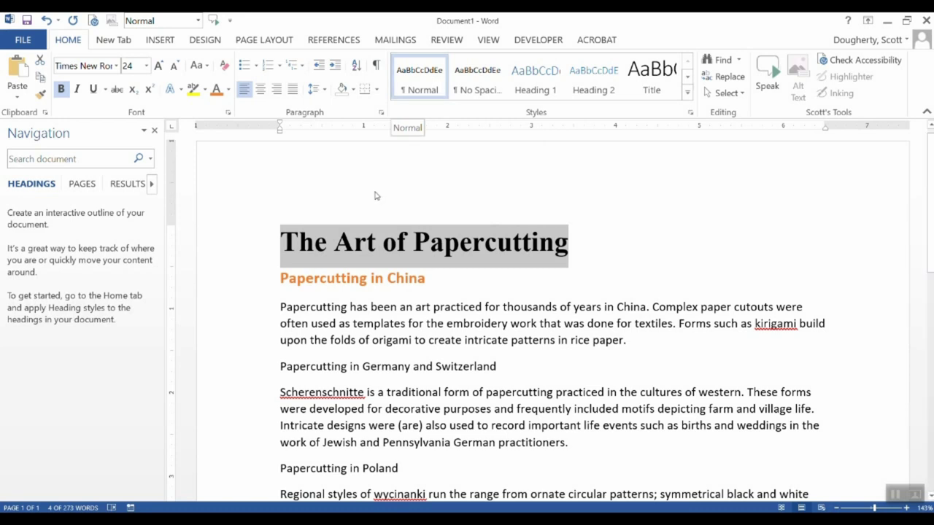
pyautogui.click(656, 82)
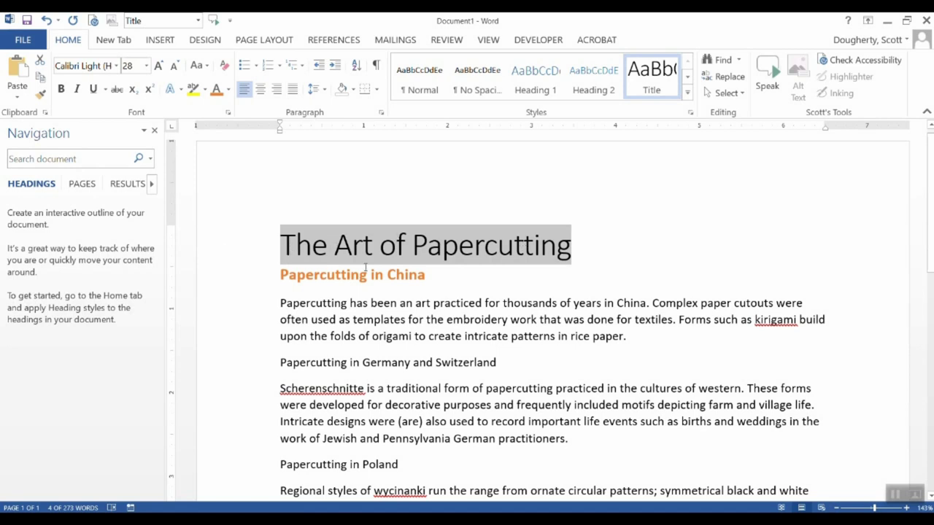
pyautogui.moveTo(280, 274); pyautogui.dragTo(426, 278)
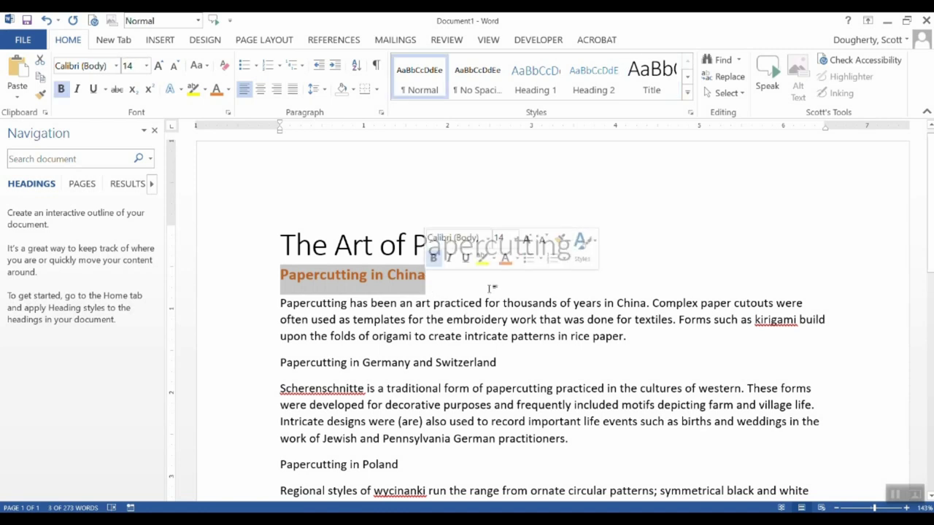
pyautogui.click(539, 81)
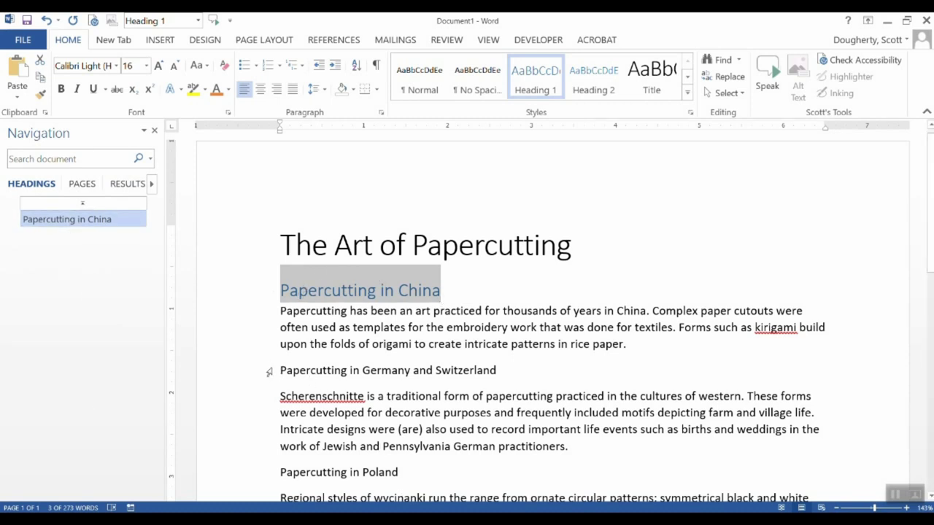
# Apply the Heading 1 style to the Germany and Switzerland, Poland, and Mexico section headings
pyautogui.moveTo(280, 370); pyautogui.dragTo(498, 370)
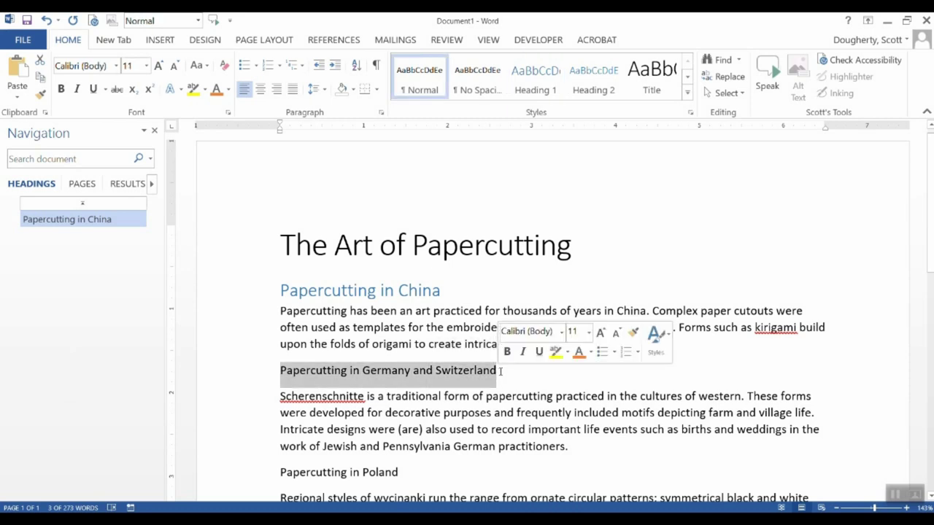
pyautogui.click(548, 91)
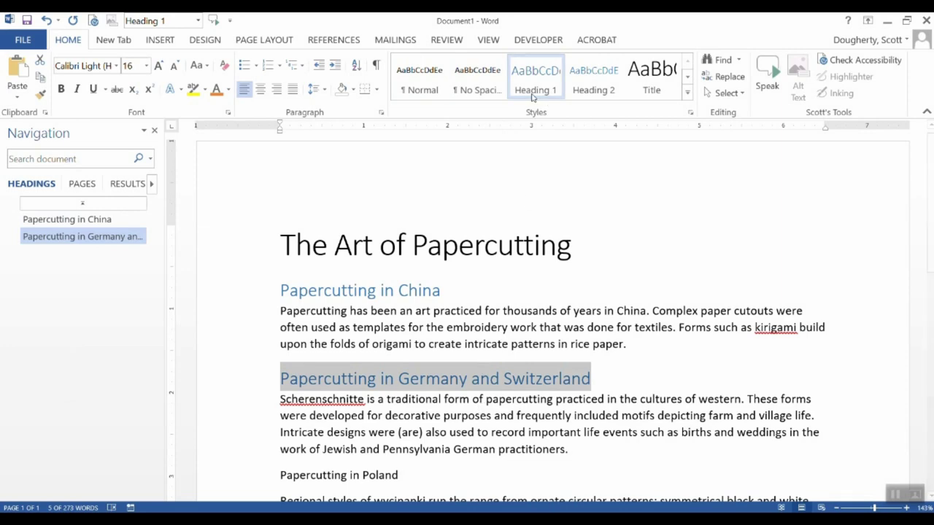
pyautogui.scroll(-3, 446, 390)
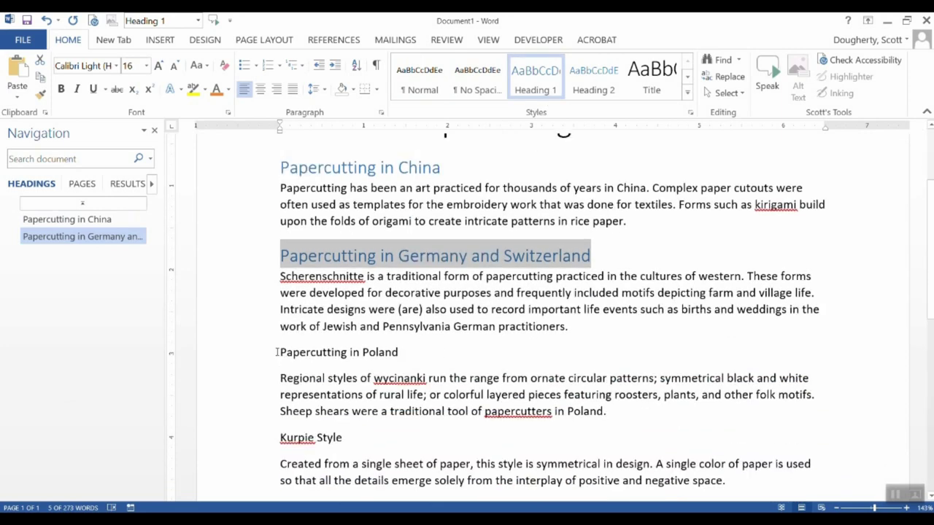
pyautogui.moveTo(278, 353); pyautogui.dragTo(410, 348)
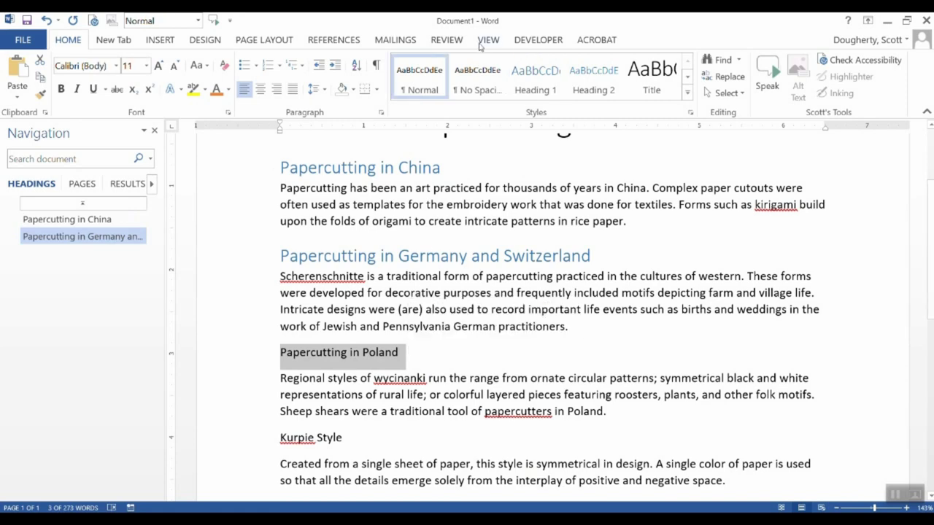
pyautogui.click(535, 74)
pyautogui.scroll(-5, 352, 407)
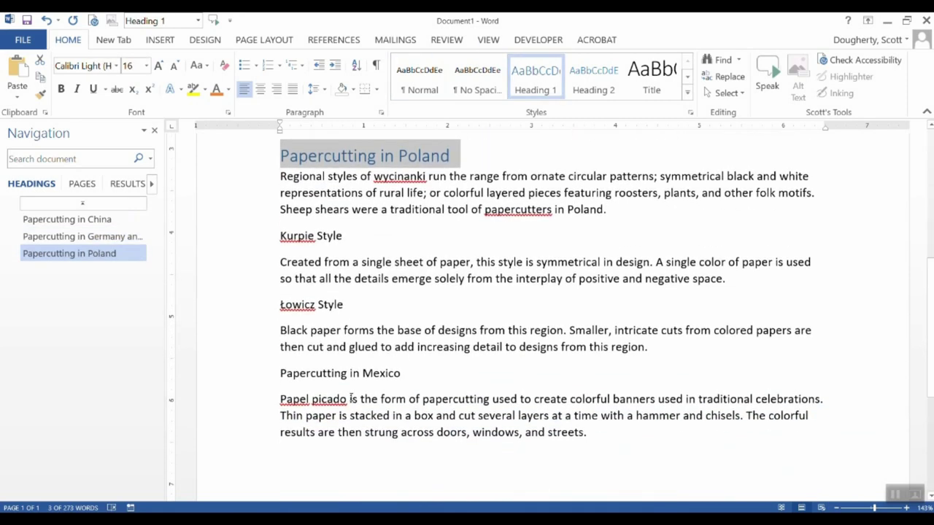
pyautogui.moveTo(277, 373); pyautogui.dragTo(400, 370)
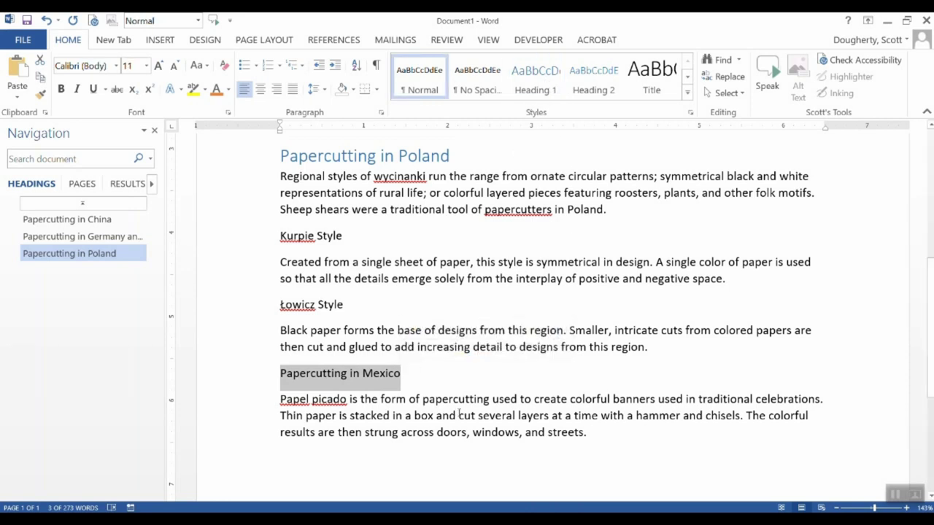
pyautogui.click(530, 74)
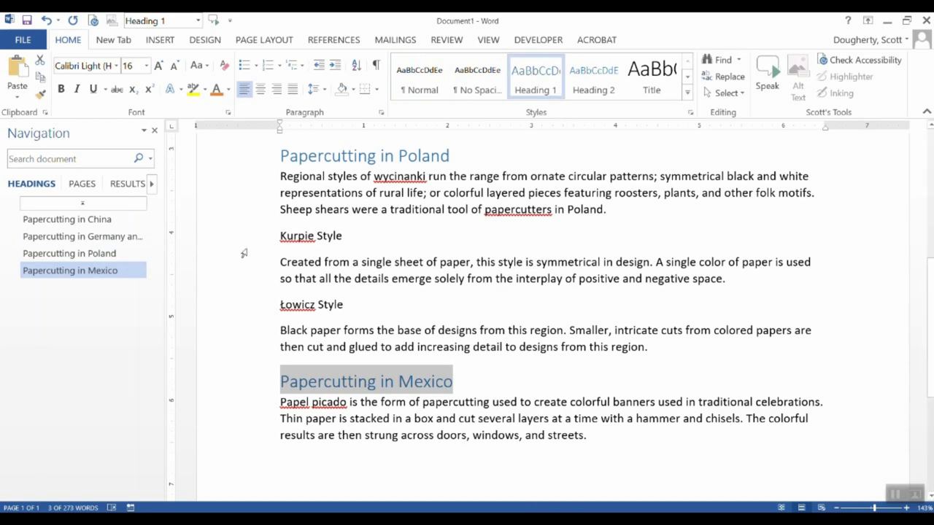
# Apply the Heading 2 style to the "Kurpie Style" and "Łowicz Style" subheadings under Papercutting in Poland
pyautogui.doubleClick(285, 234)
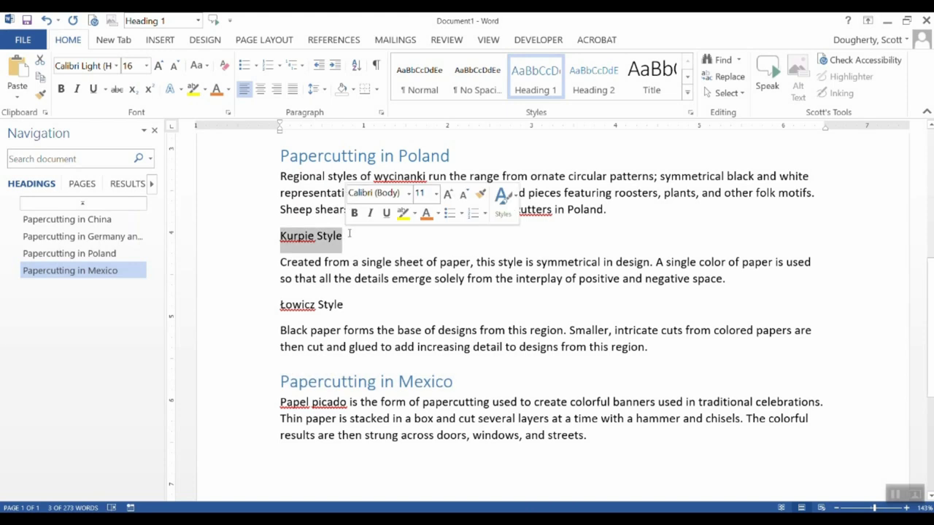
pyautogui.click(604, 87)
pyautogui.click(595, 88)
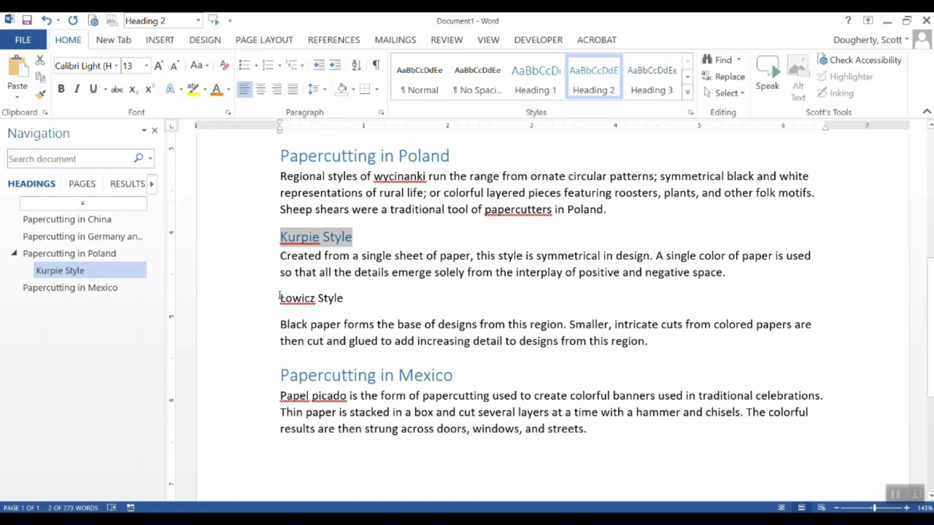
pyautogui.moveTo(280, 297); pyautogui.dragTo(349, 298)
pyautogui.click(594, 88)
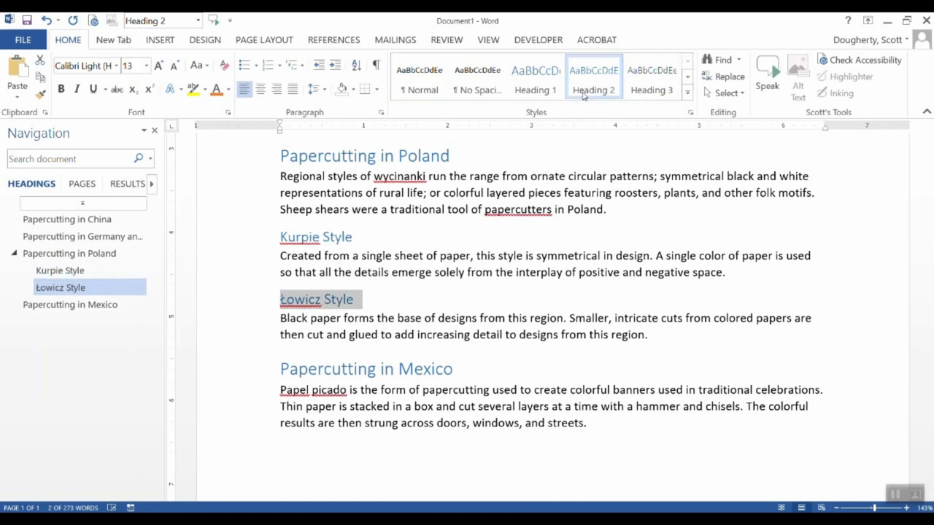
# Collapse and expand the Poland heading in the outline, jump through the section headings, and return to the document's beginning
pyautogui.click(13, 253)
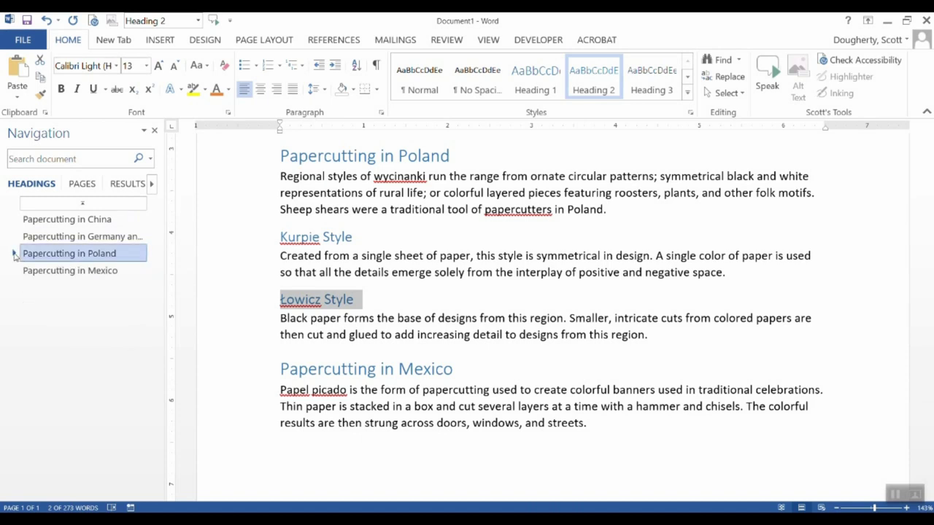
pyautogui.click(14, 253)
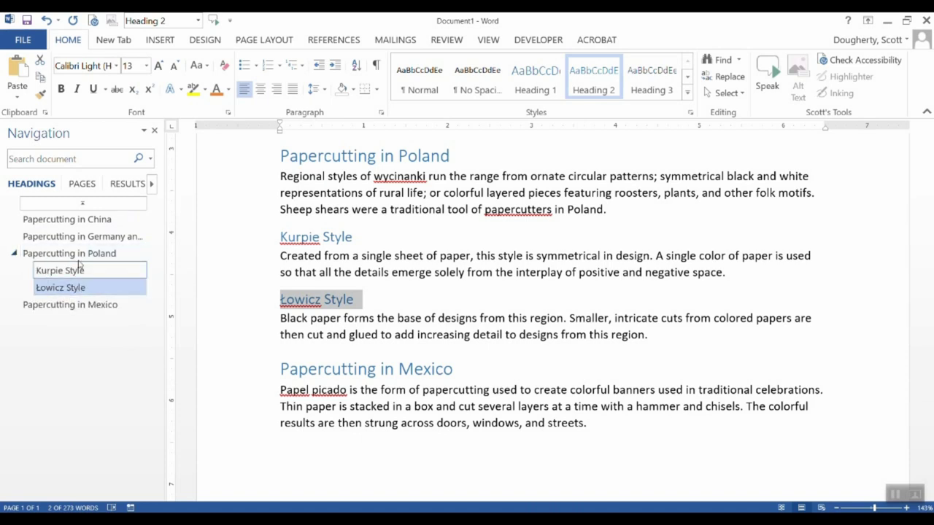
pyautogui.click(77, 223)
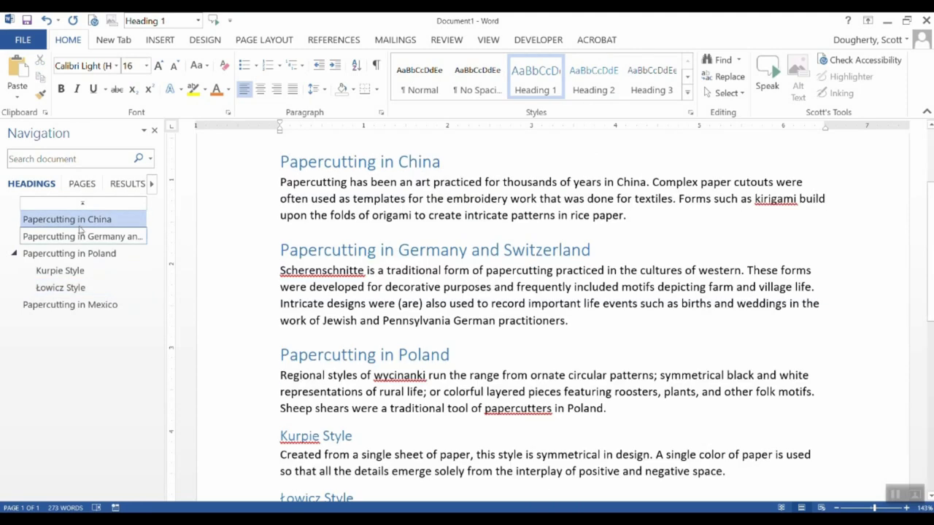
pyautogui.click(76, 240)
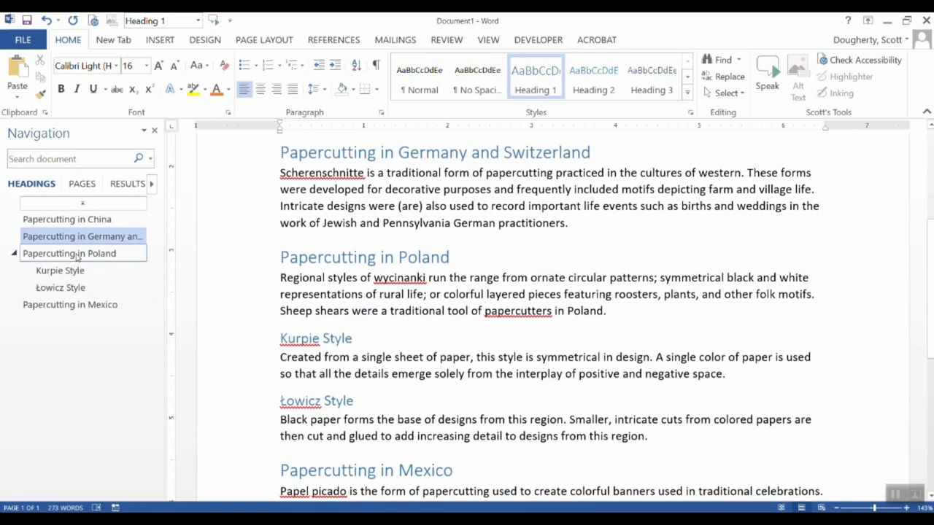
pyautogui.click(77, 254)
pyautogui.click(71, 306)
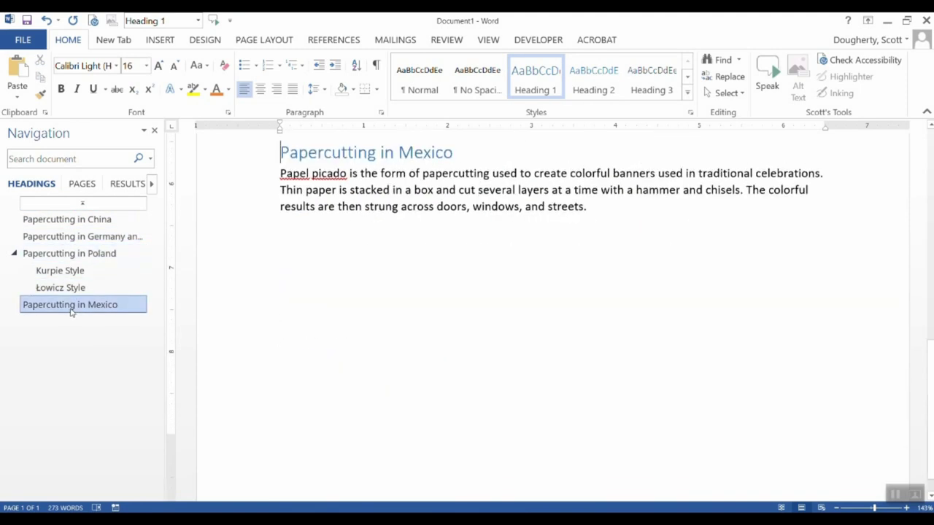
pyautogui.click(72, 254)
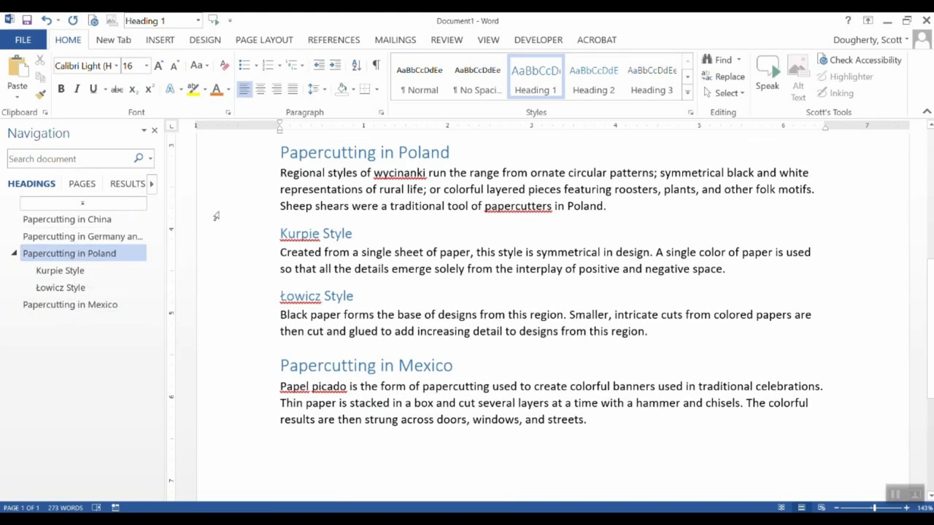
pyautogui.scroll(3, 262, 217)
pyautogui.scroll(4, 367, 258)
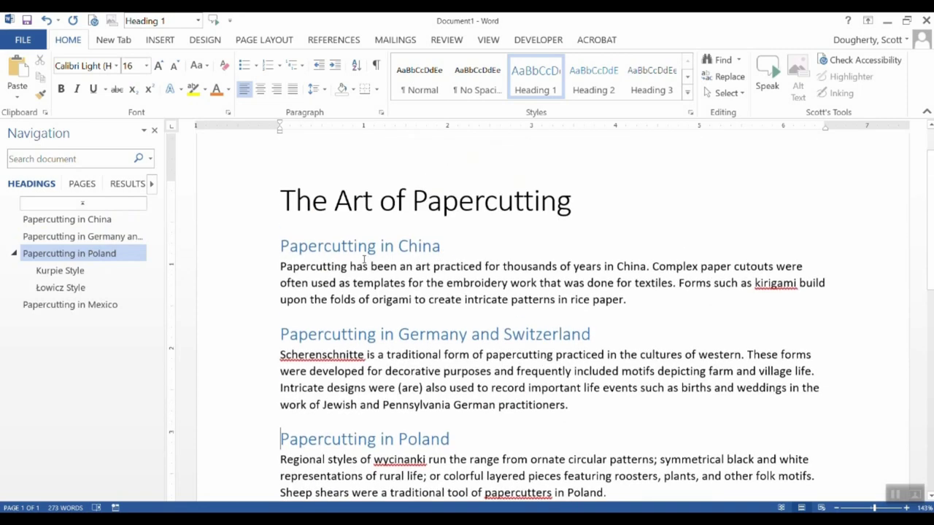
# Format the "Papercutting in China" heading in orange, bold, Fira Sans ExtraBold at size 14
pyautogui.scroll(-2, 357, 246)
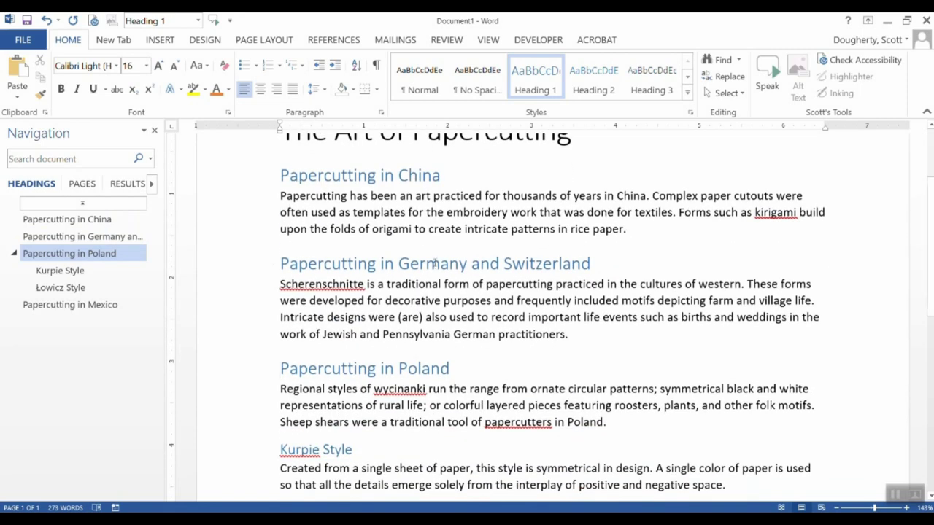
pyautogui.scroll(3, 435, 262)
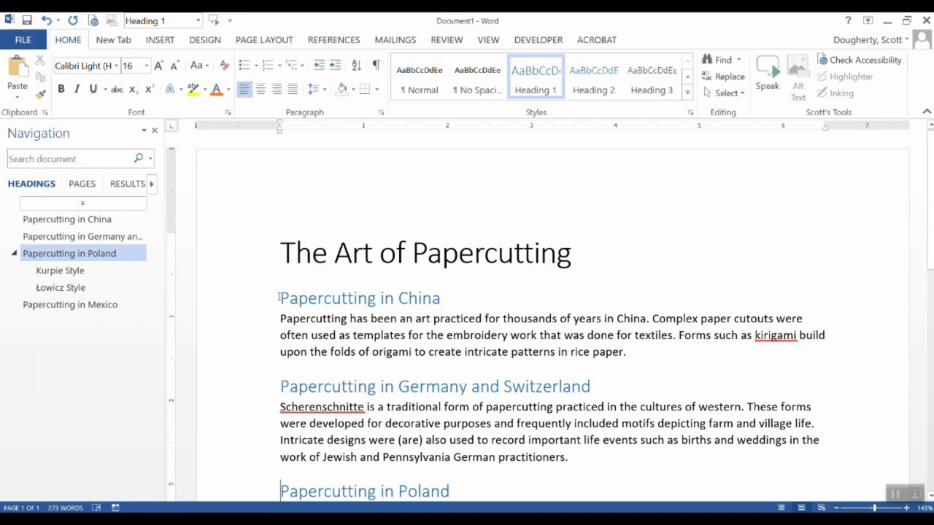
pyautogui.moveTo(279, 298); pyautogui.dragTo(443, 302)
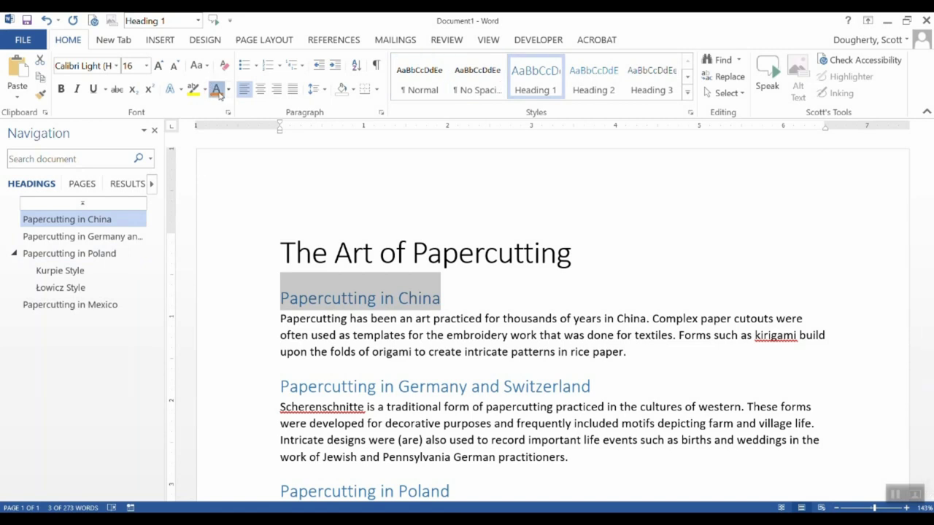
pyautogui.click(218, 92)
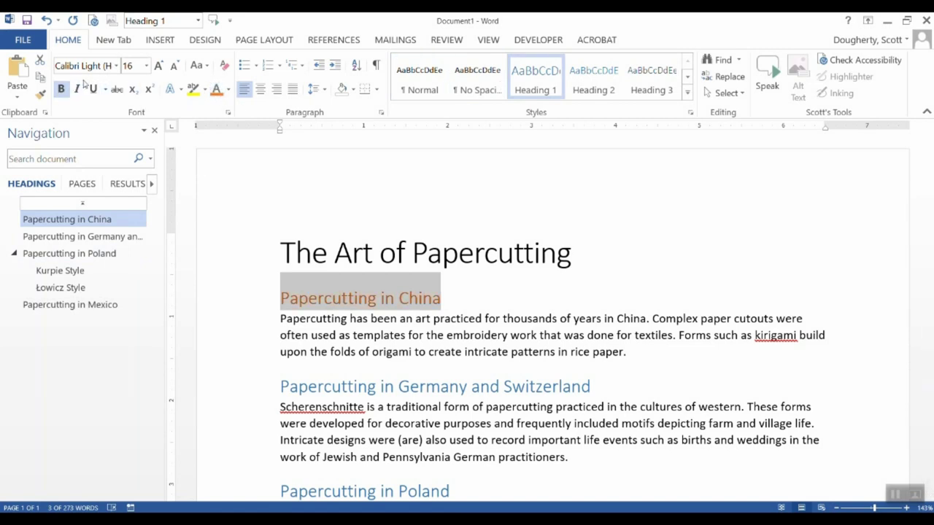
pyautogui.click(116, 66)
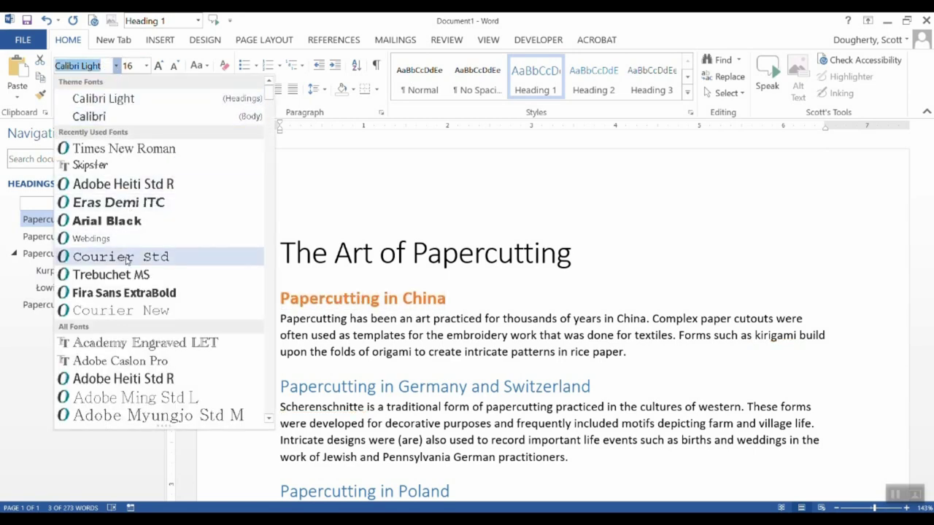
pyautogui.click(135, 295)
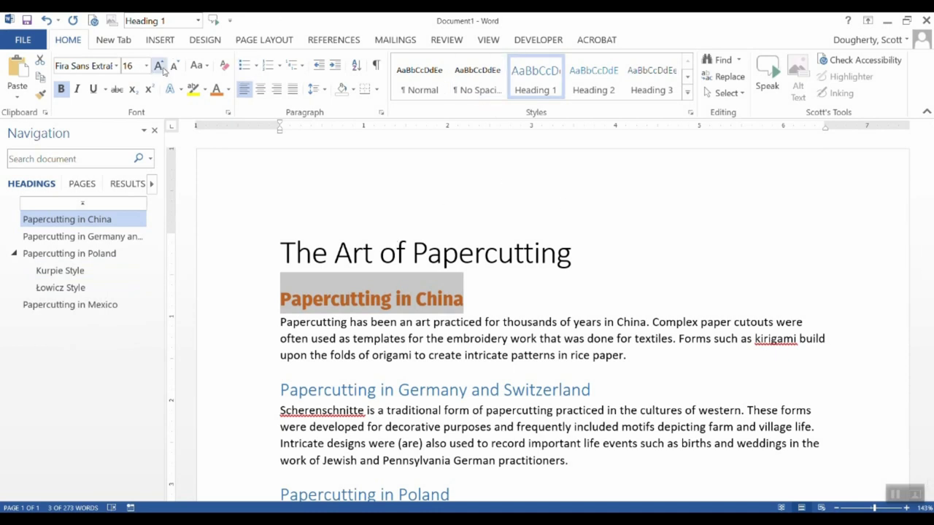
pyautogui.click(174, 66)
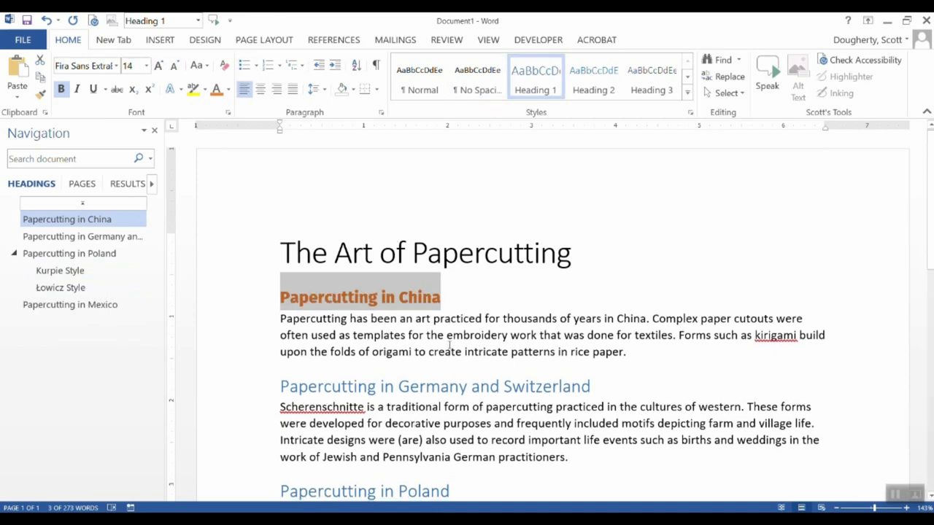
# Update the Heading 1 style to match the formatting of the "Papercutting in China" heading
pyautogui.moveTo(574, 319); pyautogui.dragTo(585, 336)
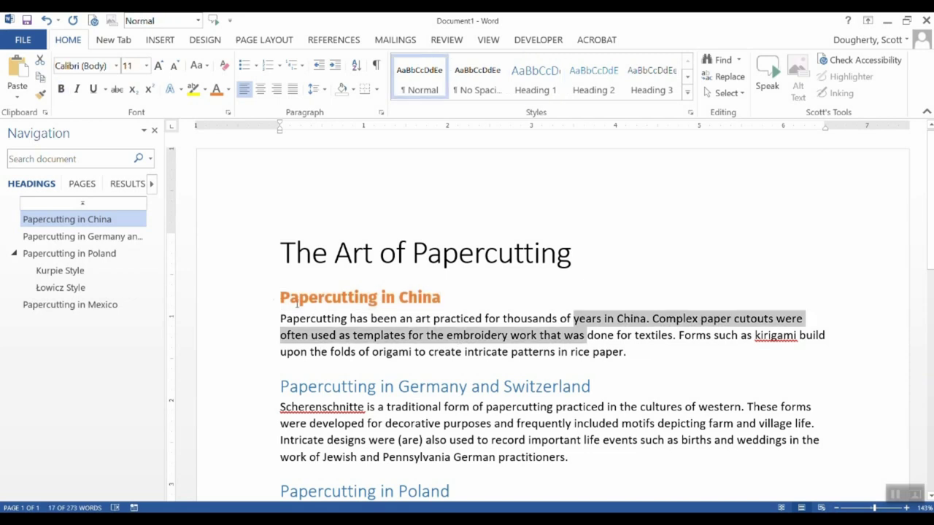
pyautogui.moveTo(278, 296); pyautogui.dragTo(435, 285)
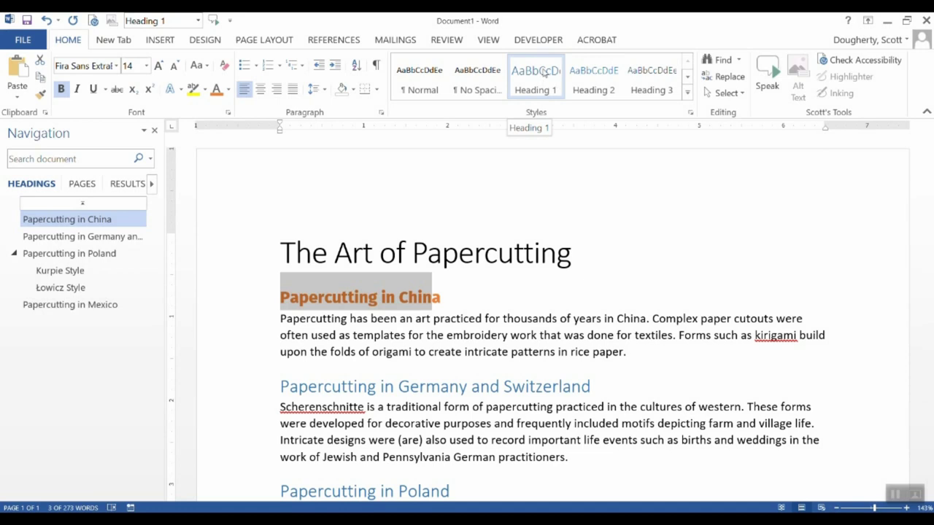
pyautogui.rightClick(543, 81)
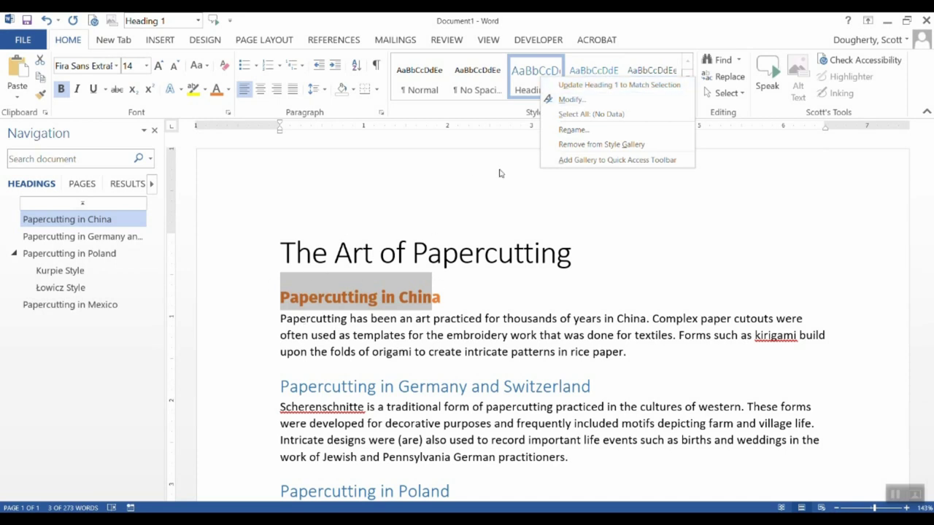
pyautogui.click(593, 88)
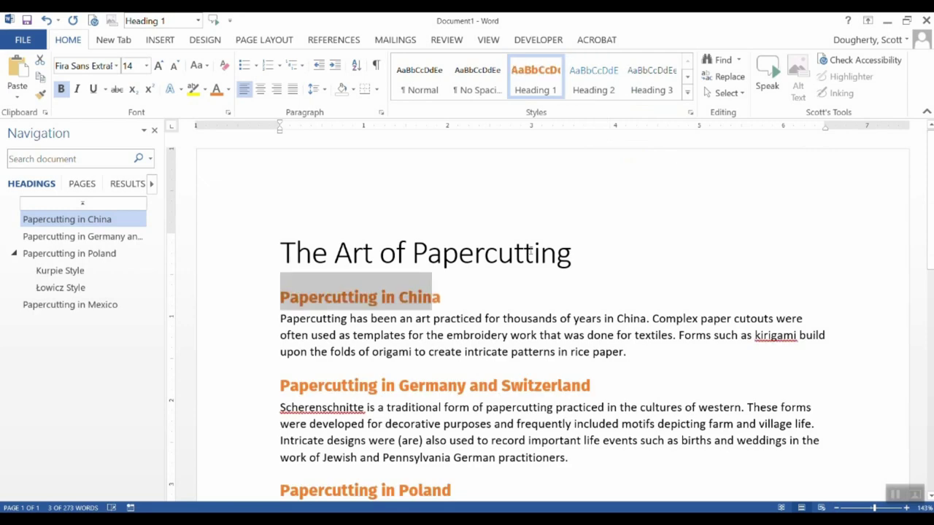
# Format the "Kurpie Style" subheading in italic Fira Sans ExtraBold at size 12
pyautogui.scroll(-8, 337, 400)
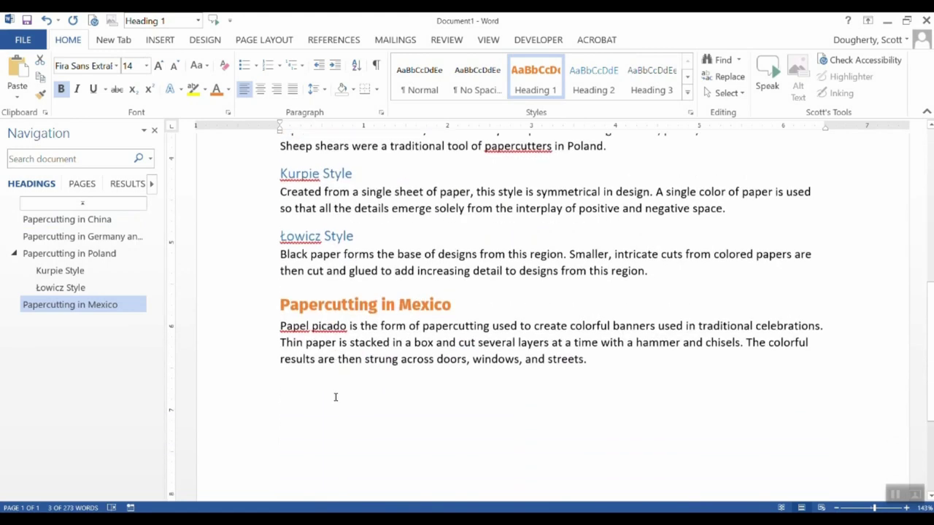
pyautogui.scroll(6, 336, 379)
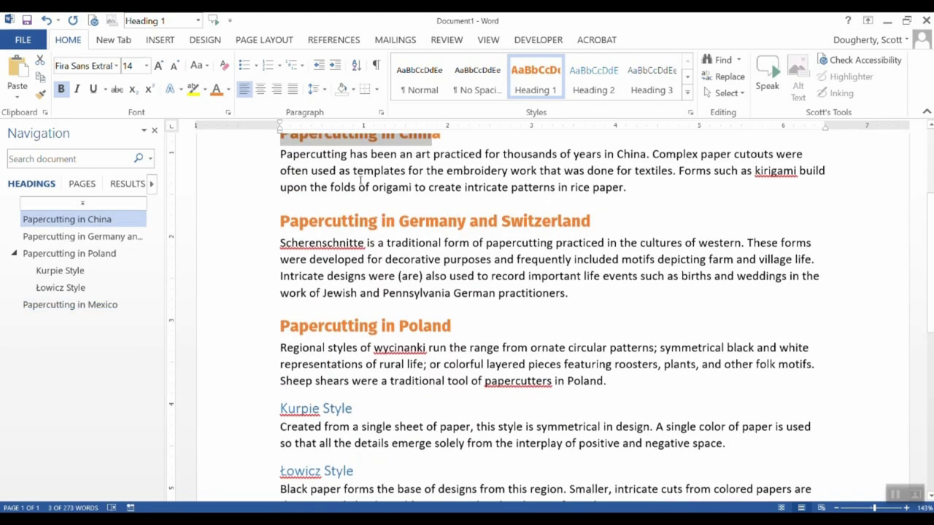
pyautogui.scroll(3, 359, 180)
pyautogui.scroll(-3, 359, 179)
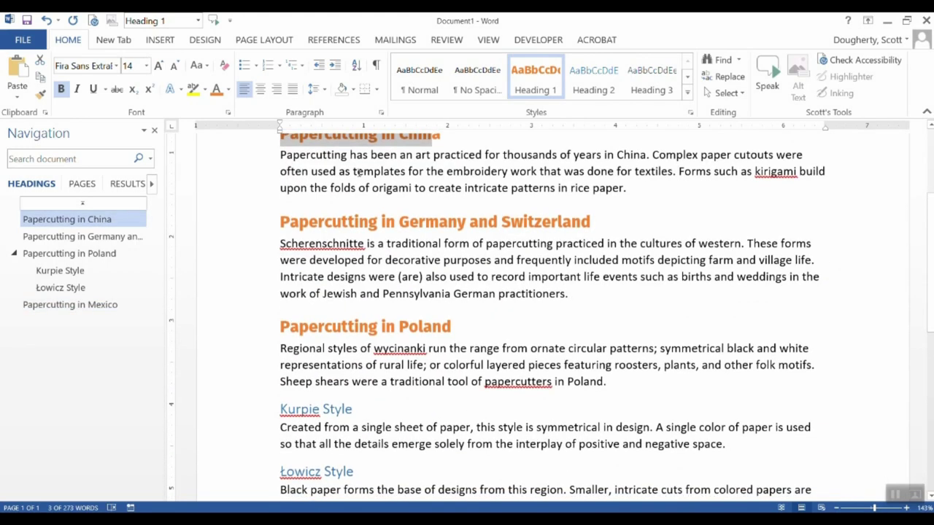
pyautogui.scroll(-3, 359, 168)
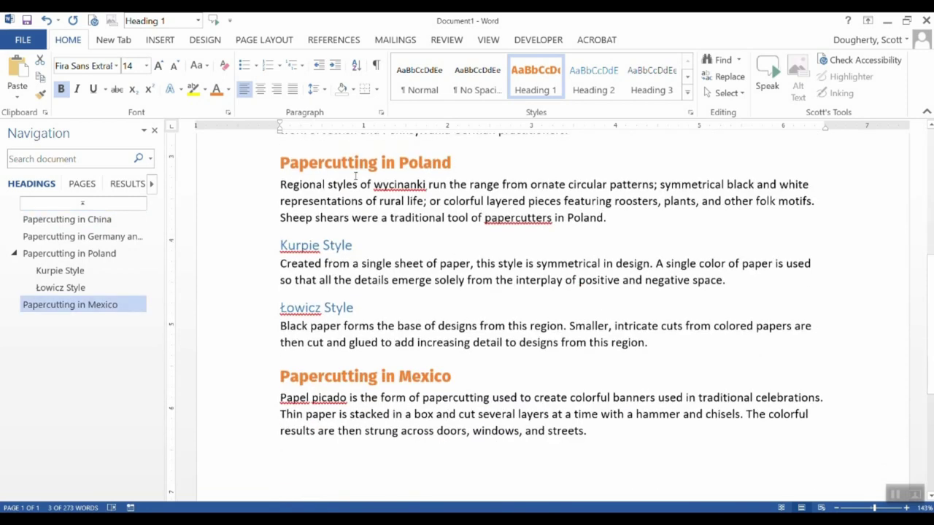
pyautogui.moveTo(280, 248); pyautogui.dragTo(353, 250)
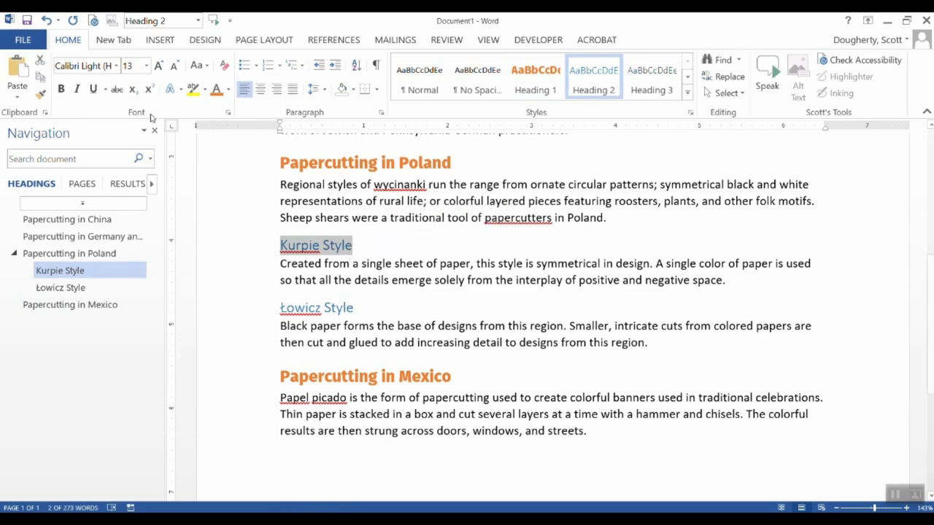
pyautogui.click(115, 66)
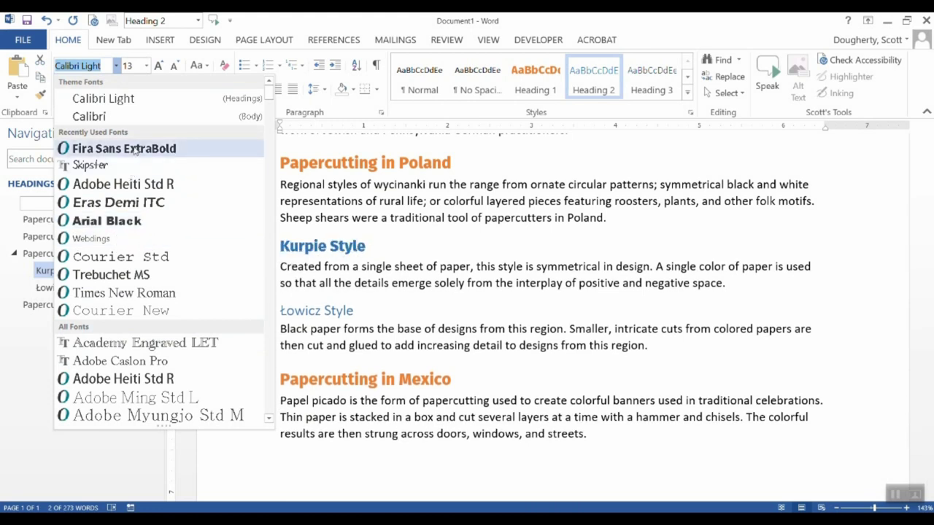
pyautogui.click(134, 149)
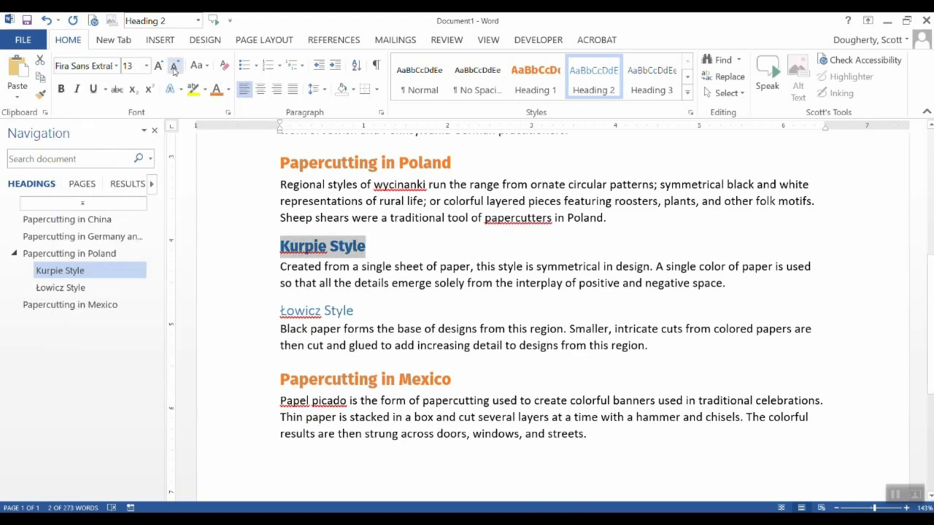
pyautogui.click(180, 69)
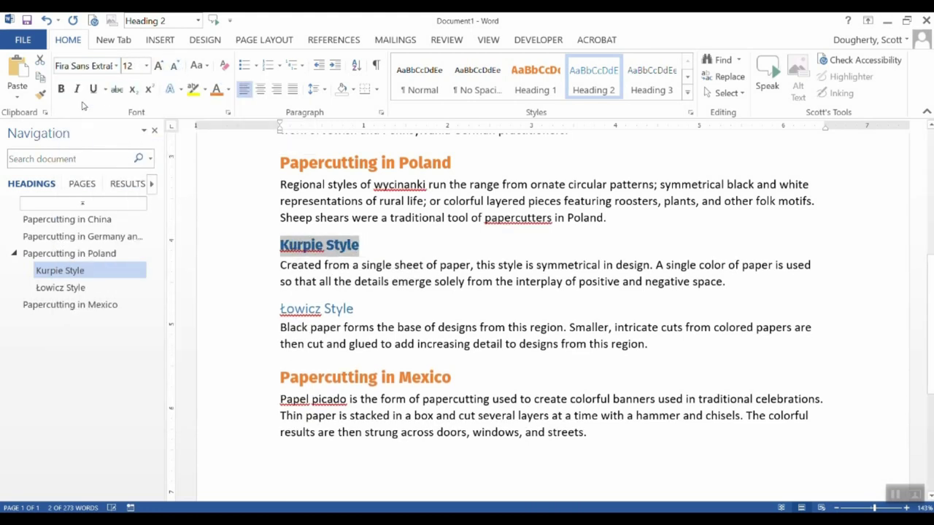
pyautogui.click(77, 89)
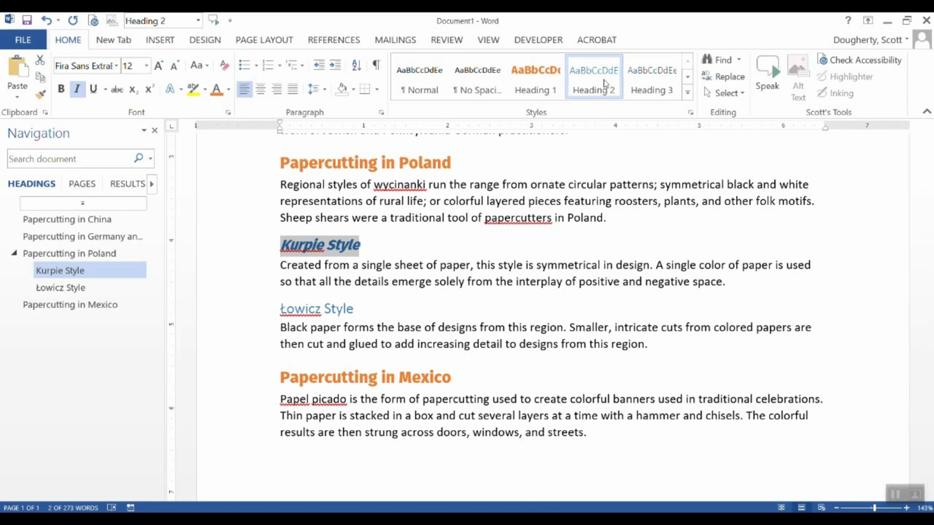
# Update the Heading 2 style to match the formatting of the "Kurpie Style" subheading
pyautogui.rightClick(604, 83)
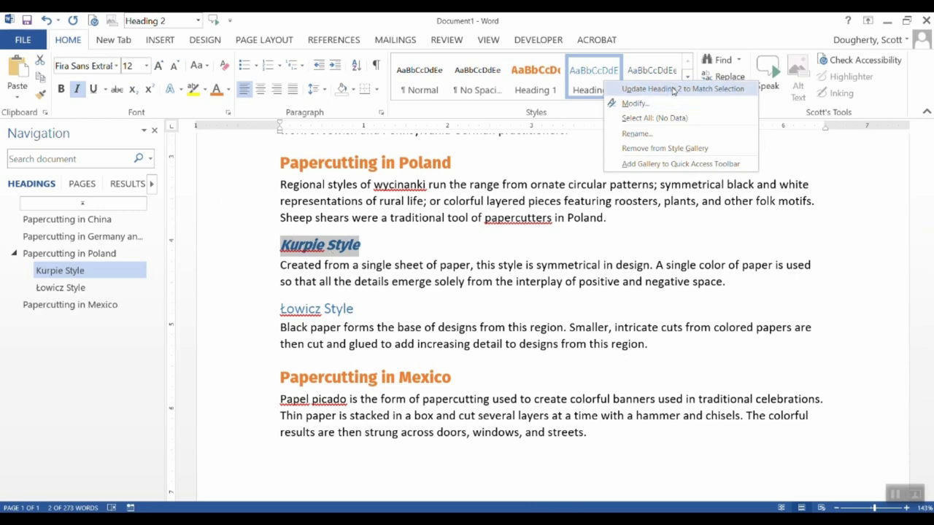
pyautogui.click(672, 89)
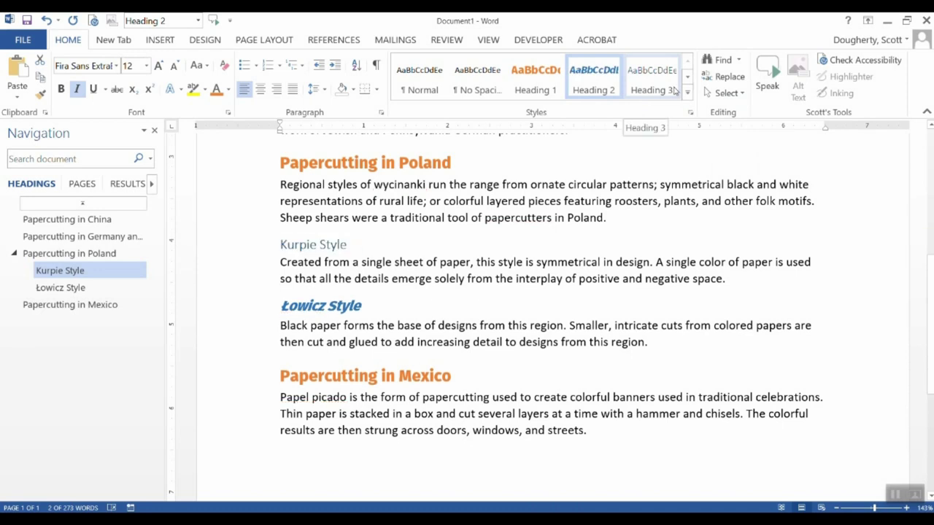
pyautogui.moveTo(399, 378); pyautogui.dragTo(411, 378)
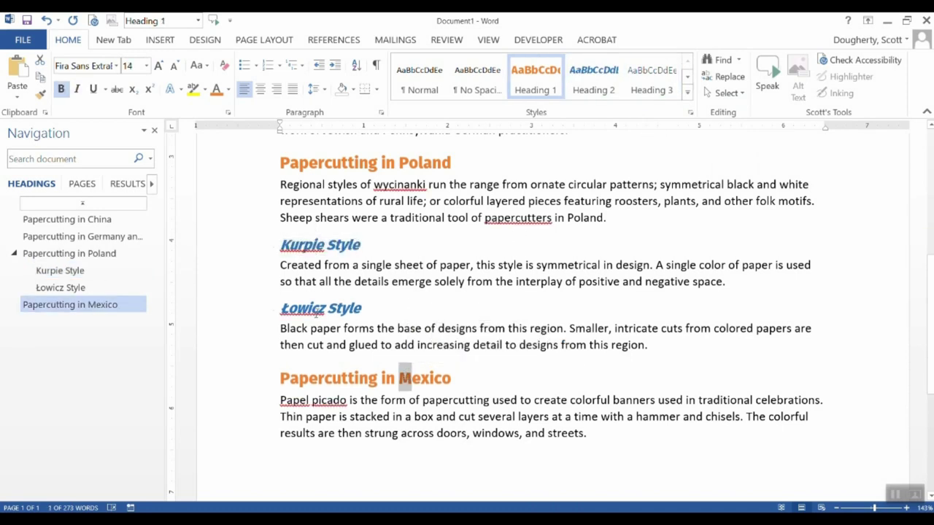
# Add the text "Subheading" below the Papercutting in Mexico paragraph and apply the Heading 2 style to it
pyautogui.scroll(-3, 442, 323)
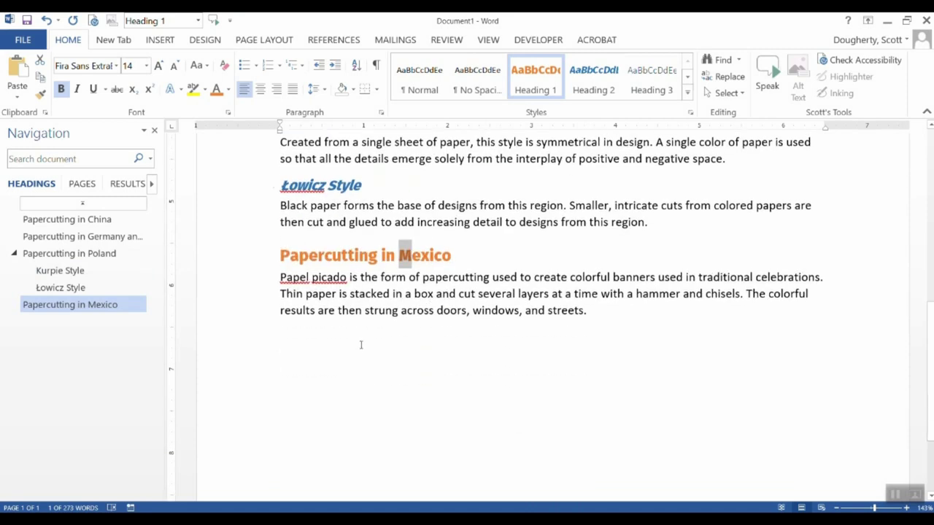
pyautogui.click(360, 340)
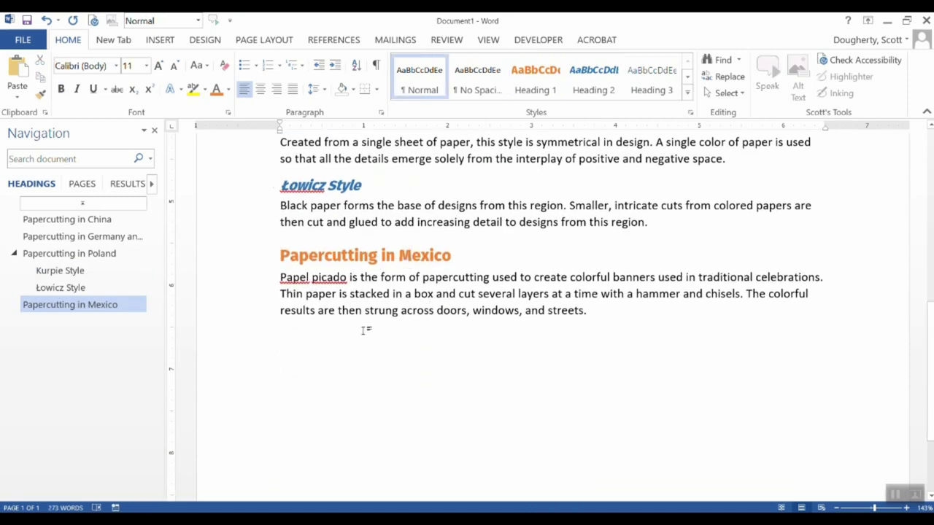
pyautogui.write('Subheading')
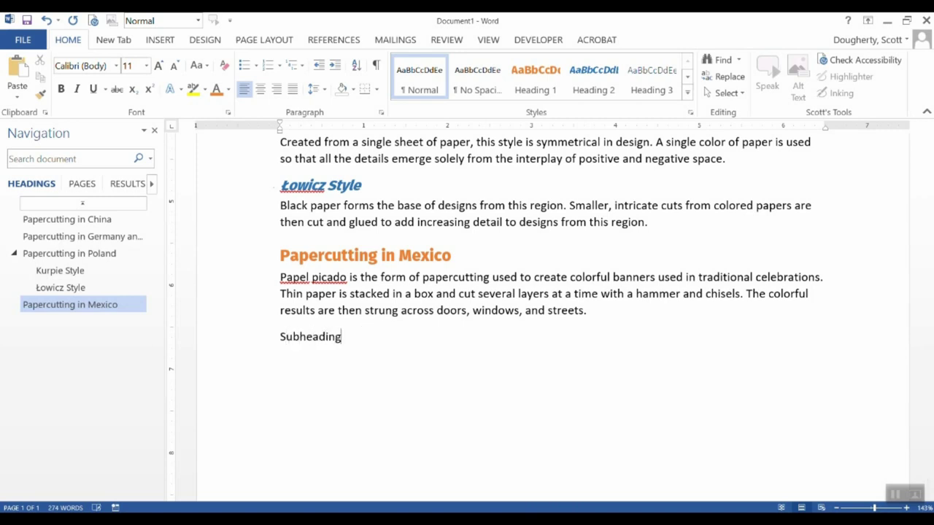
pyautogui.tripleClick(299, 339)
pyautogui.click(594, 83)
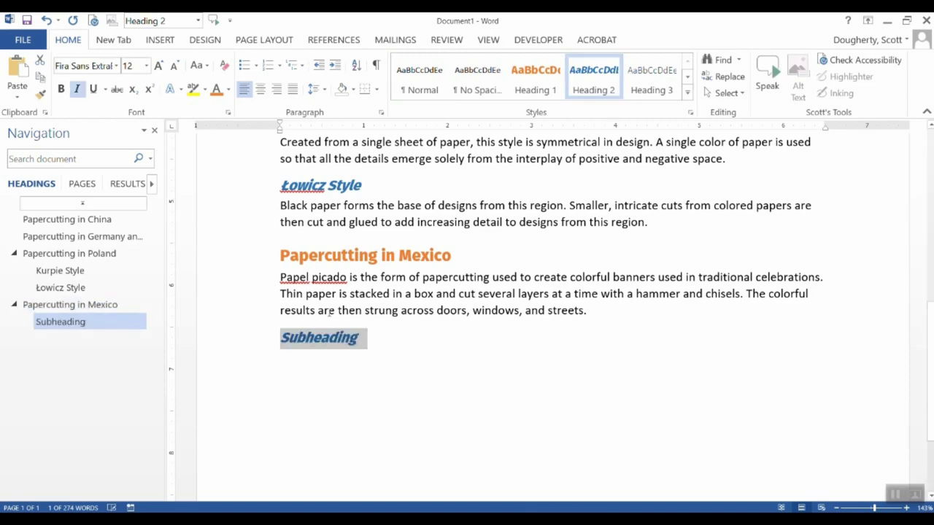
# Apply the document style set with a centred title, black all-caps main headings and justified body text
pyautogui.scroll(10, 360, 194)
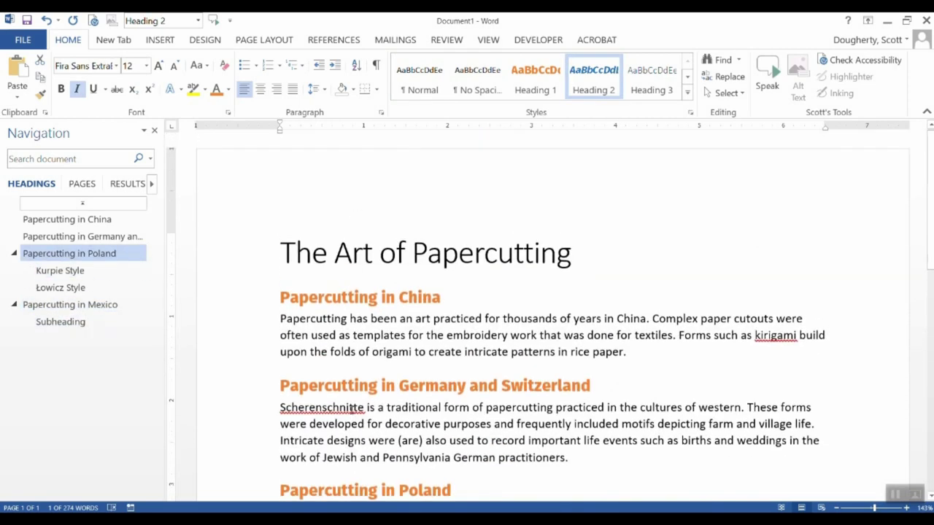
pyautogui.scroll(-5, 358, 387)
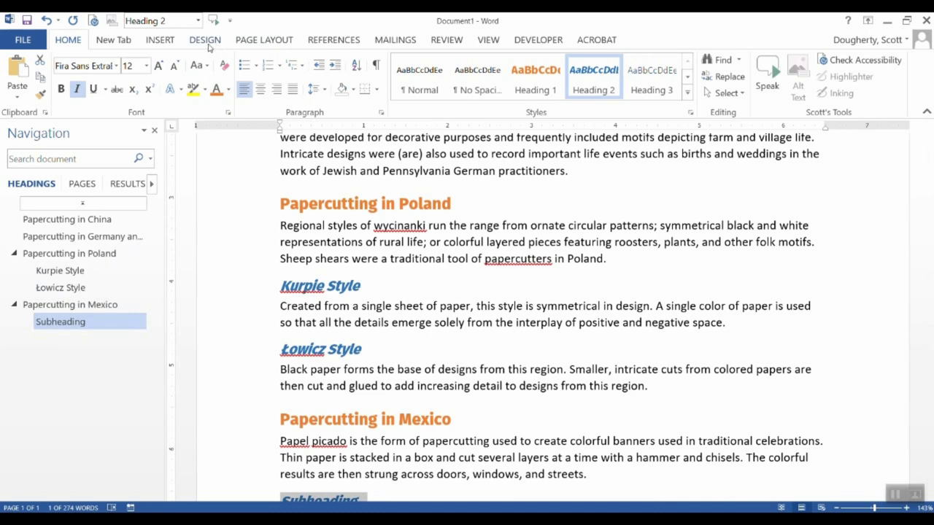
pyautogui.click(207, 41)
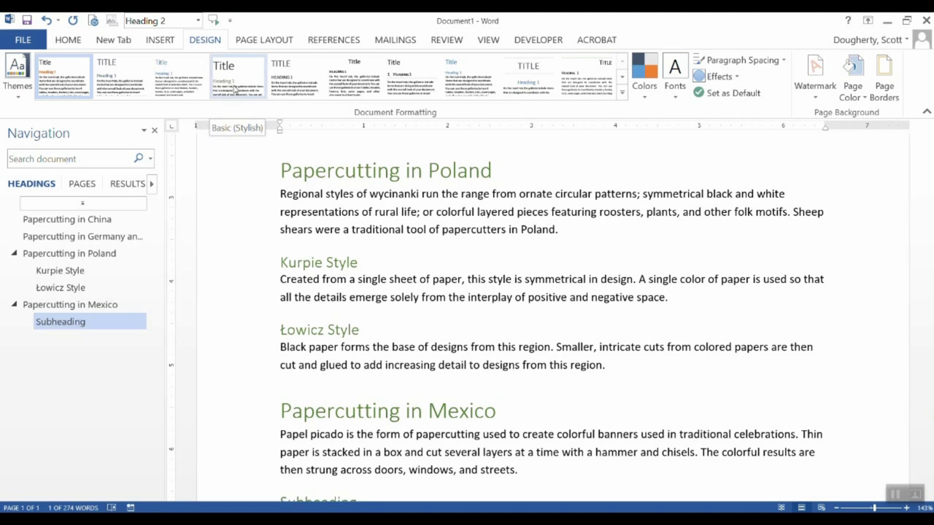
pyautogui.click(235, 88)
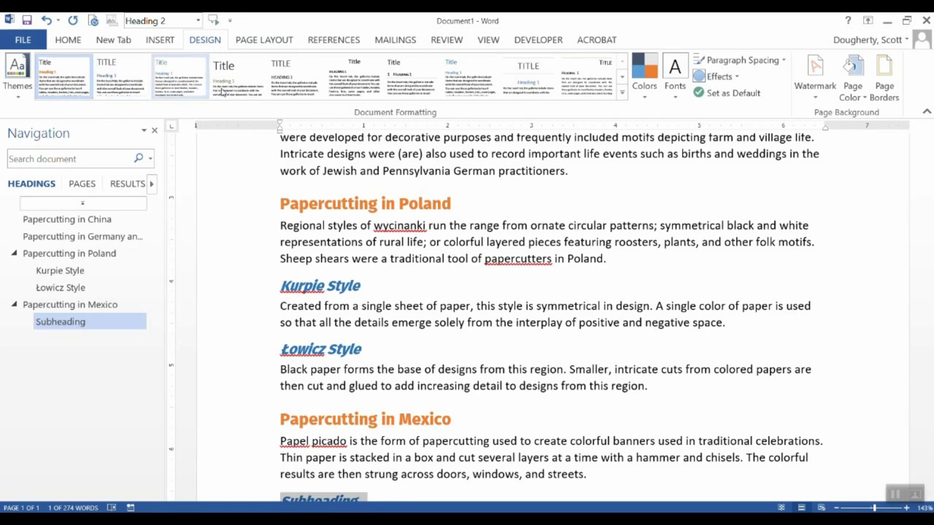
pyautogui.click(354, 74)
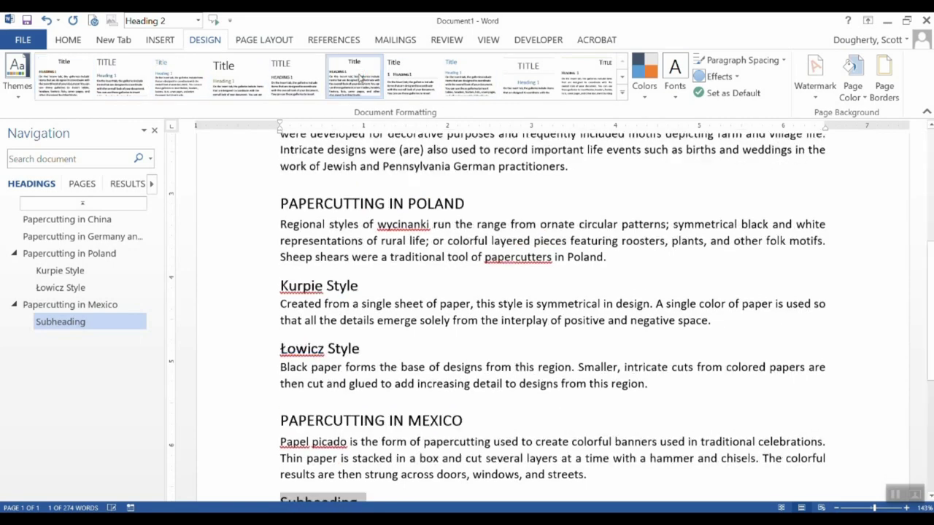